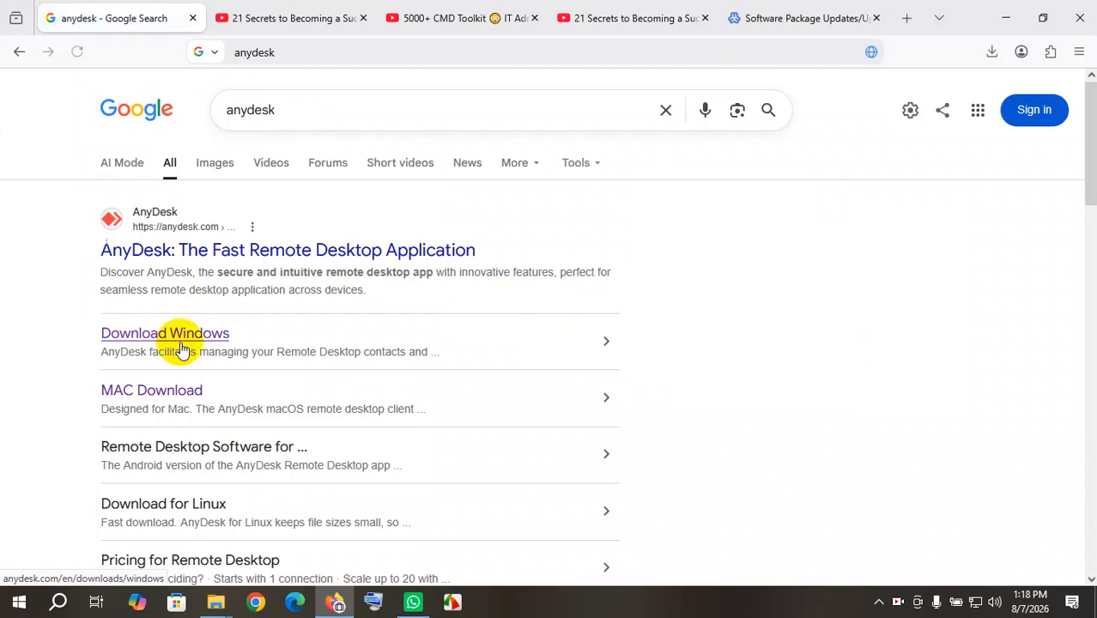
Step: Open AnyDesk's Windows and macOS download pages in separate tabs, view both, and return to the Windows page
middle_click(191, 344)
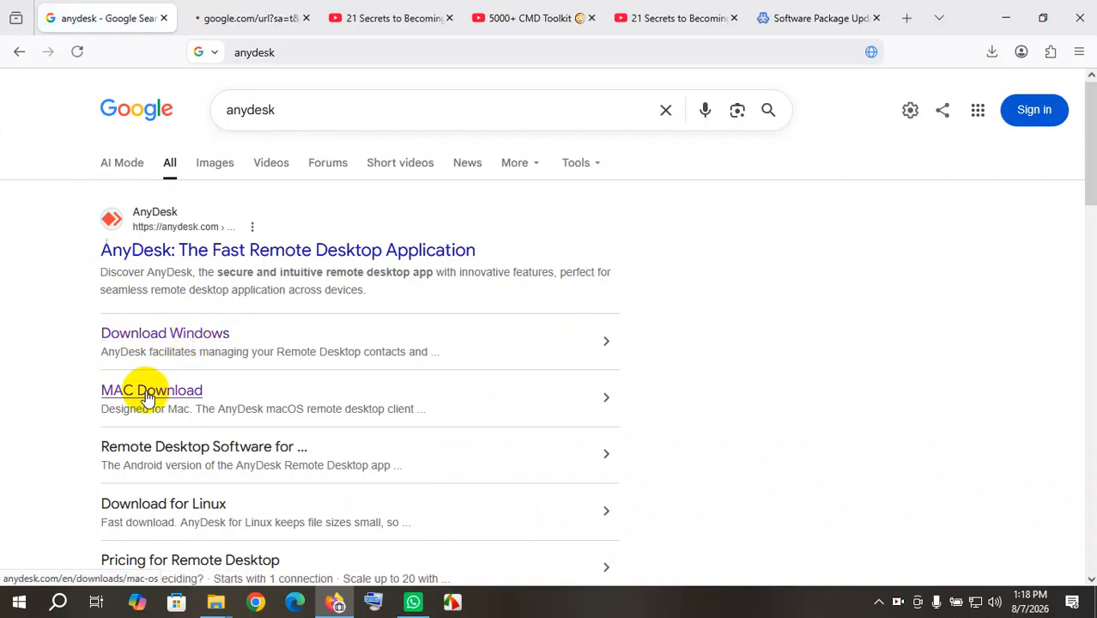
middle_click(146, 392)
click(180, 15)
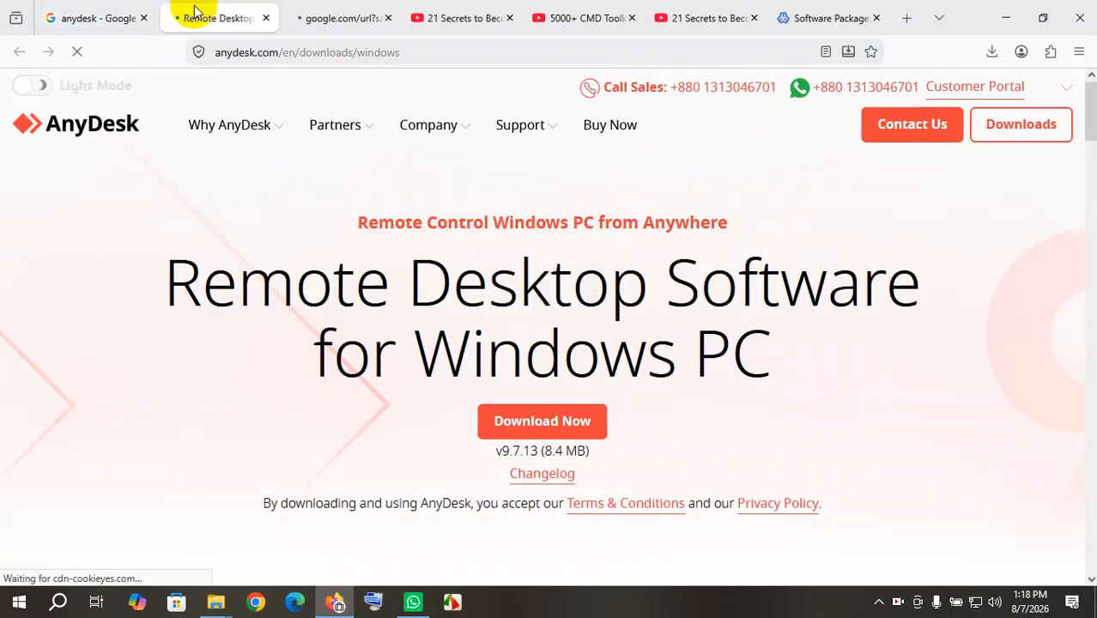
scroll(519, 331, down, 2)
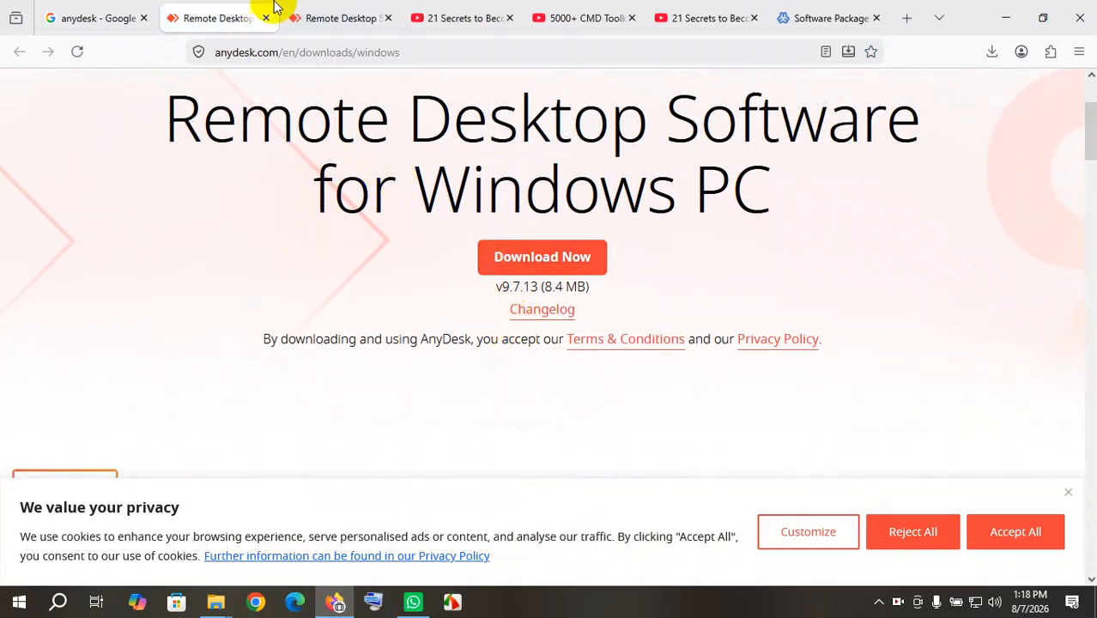
click(348, 17)
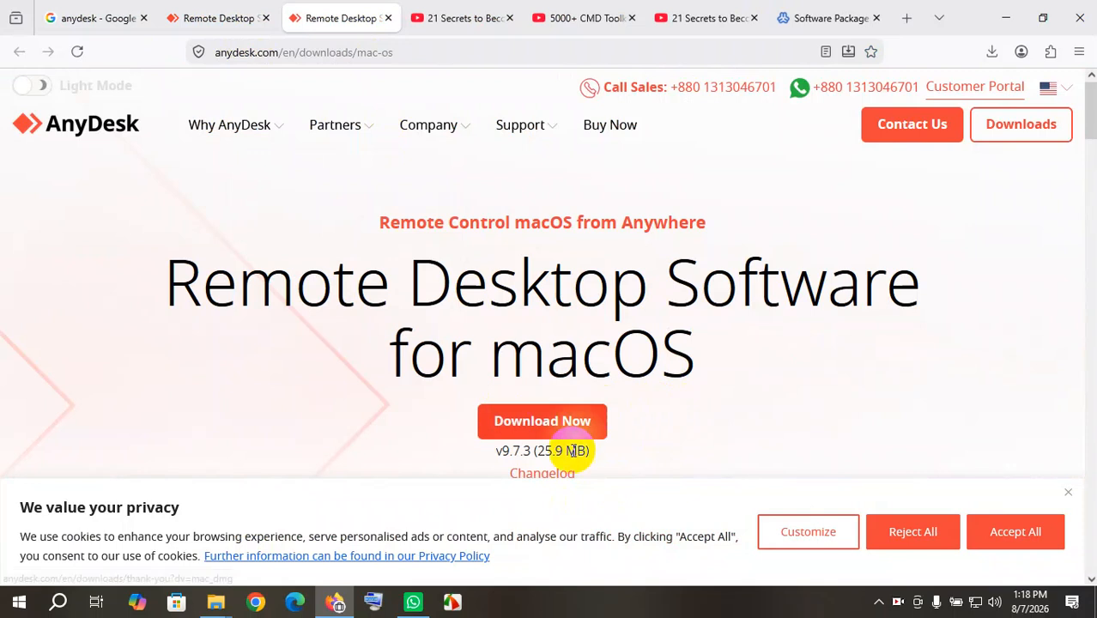
mouse_move(226, 129)
click(212, 18)
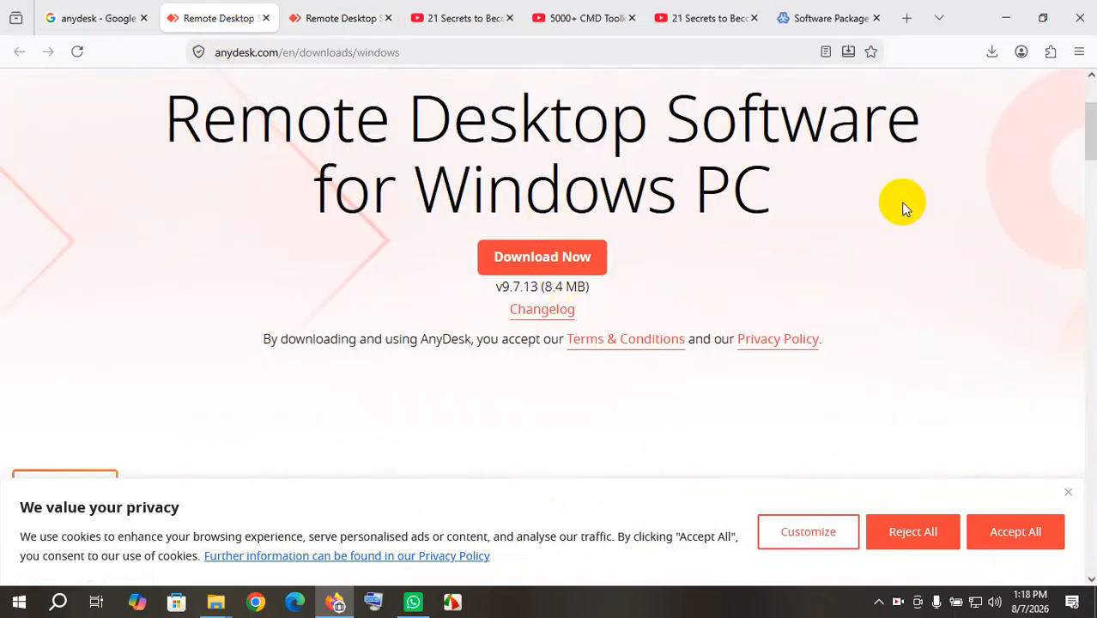
Step: Download AnyDesk for Windows, show AnyDesk.exe in its Downloads folder, and minimize the browser
click(544, 260)
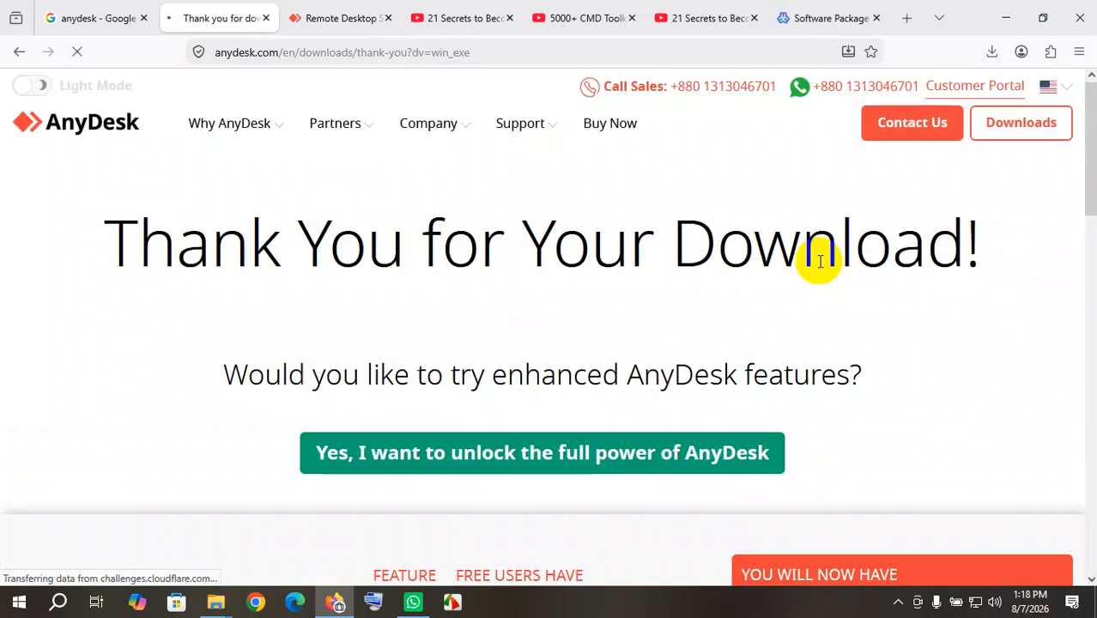
click(992, 50)
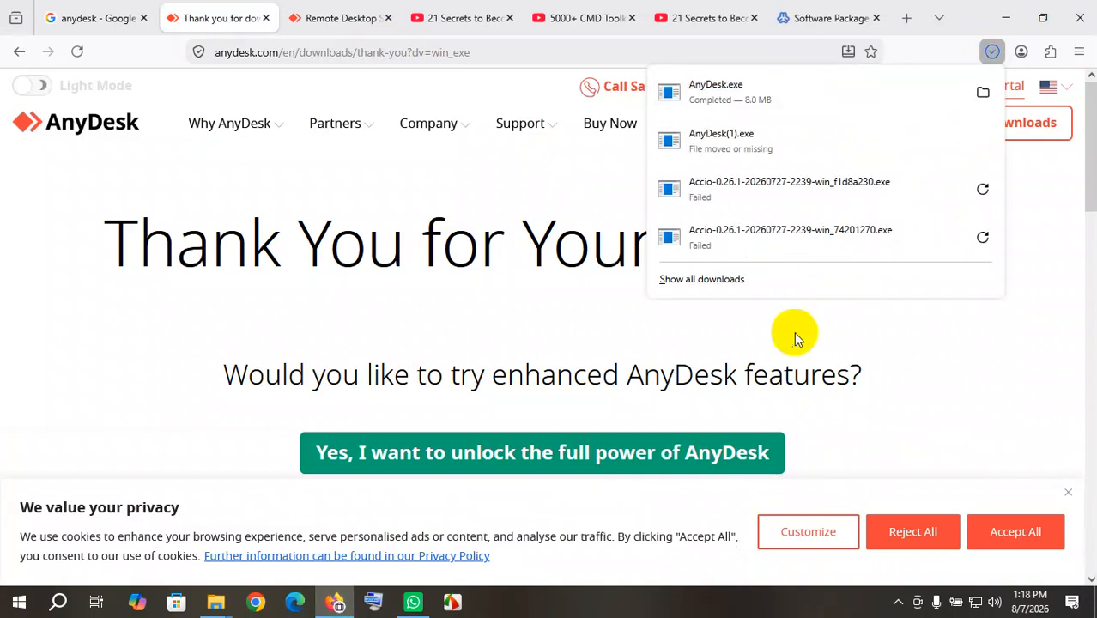
click(979, 94)
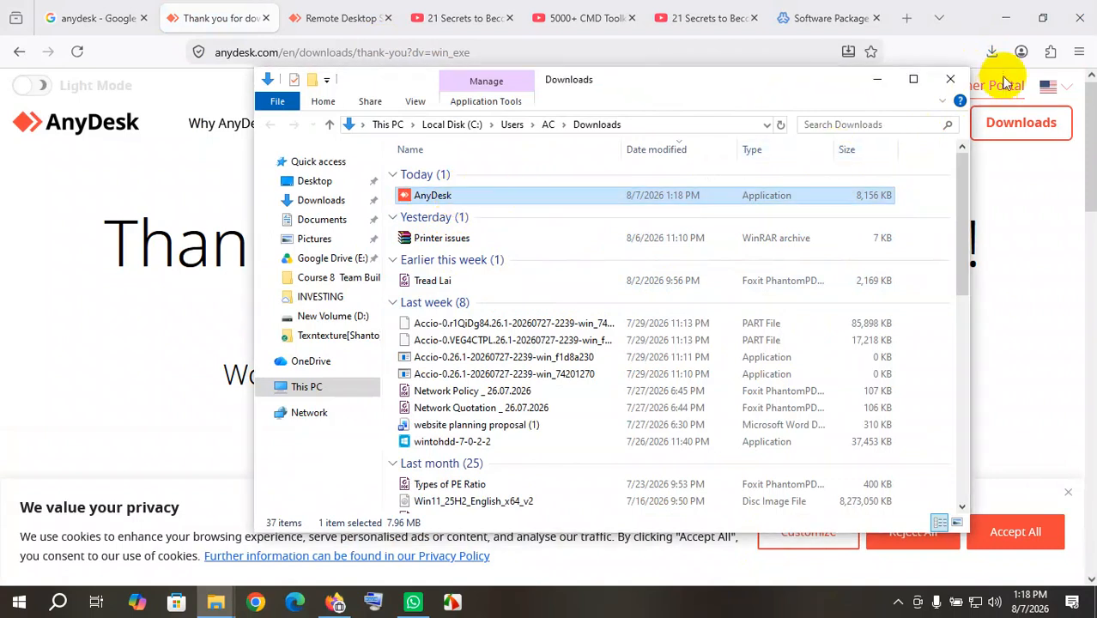
click(1014, 9)
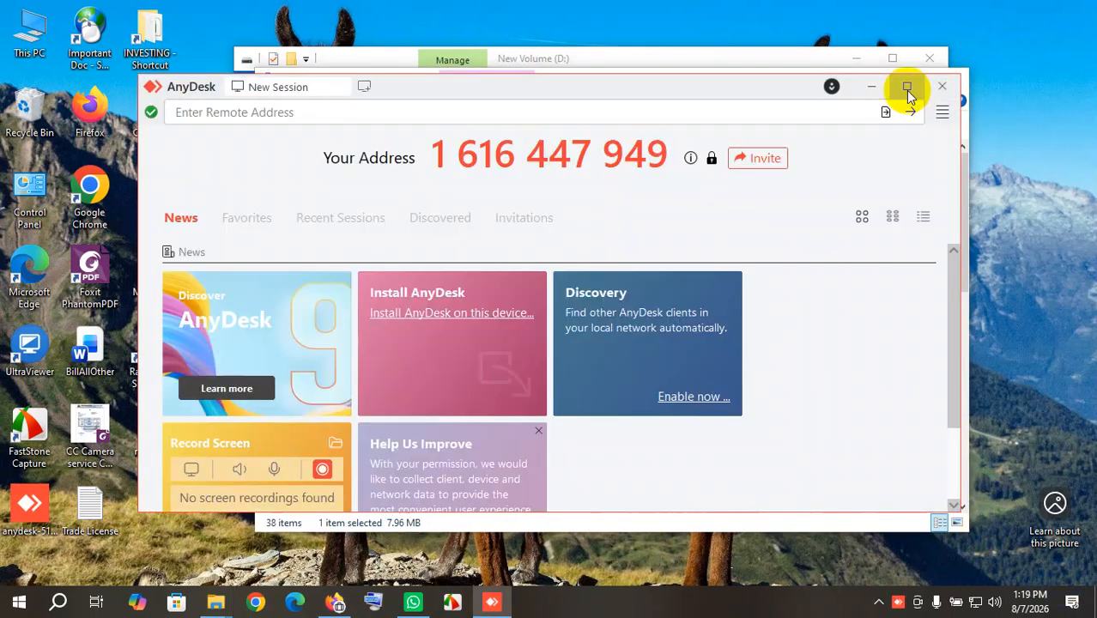
Step: Install AnyDesk on this device with the default installation options, accepting the license agreement
click(908, 89)
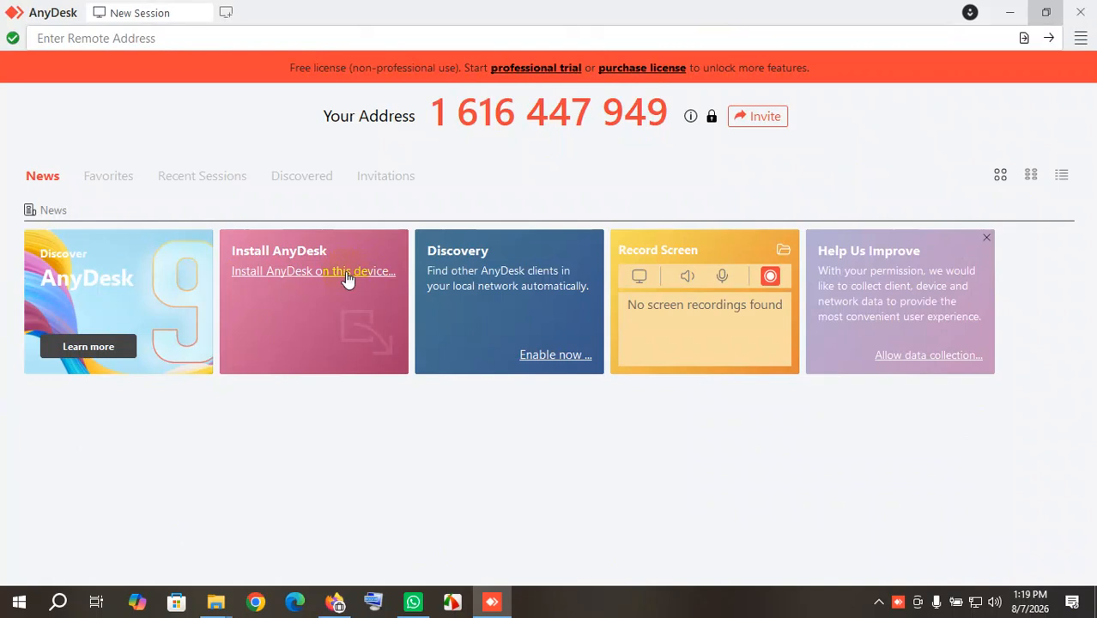
click(313, 273)
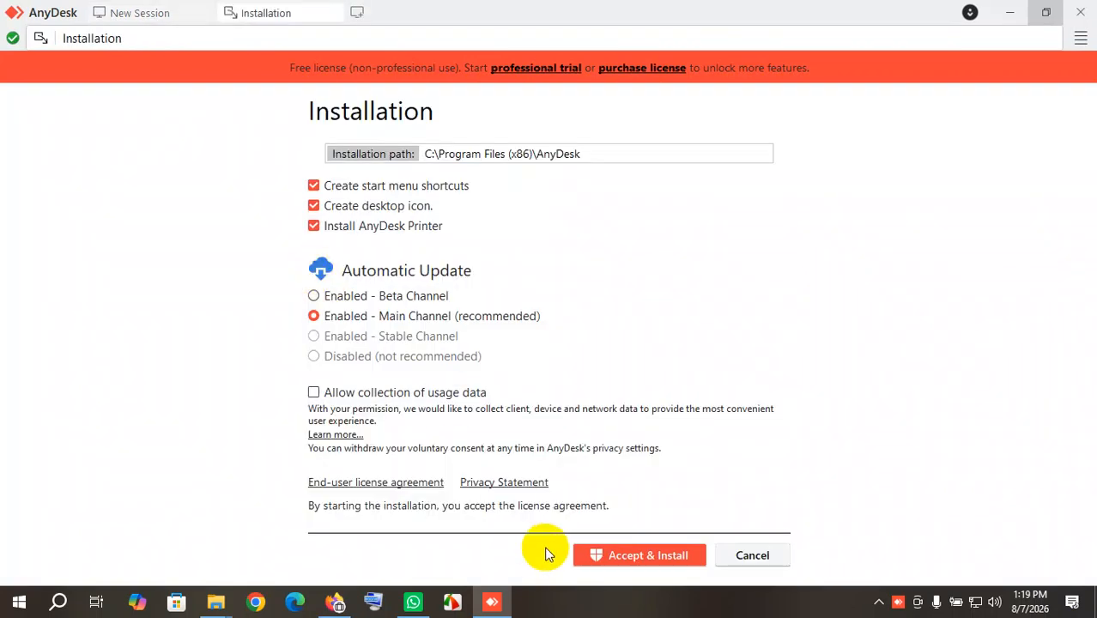
click(635, 563)
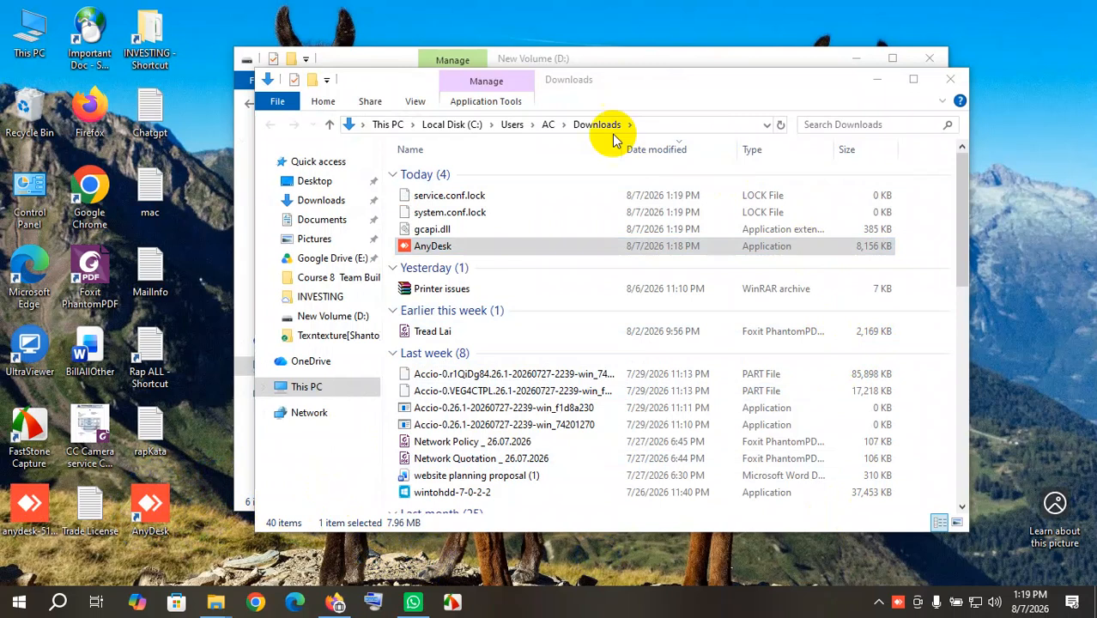
Step: Launch AnyDesk from the Downloads folder, close its Welcome page, and move the window higher on the desktop
drag(588, 83, 723, 84)
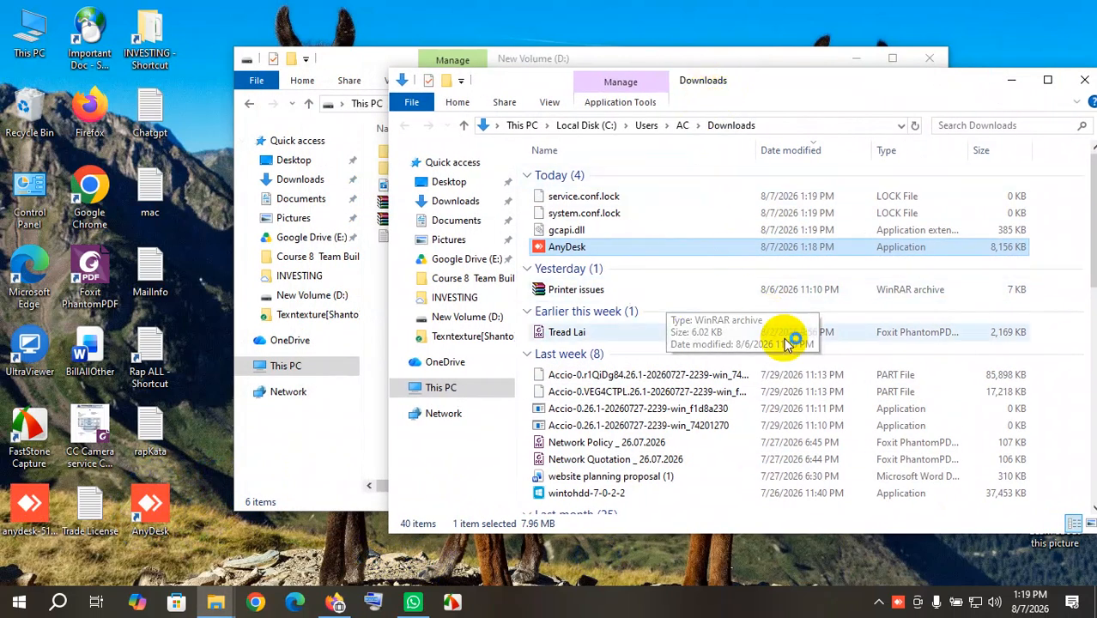
key(Return)
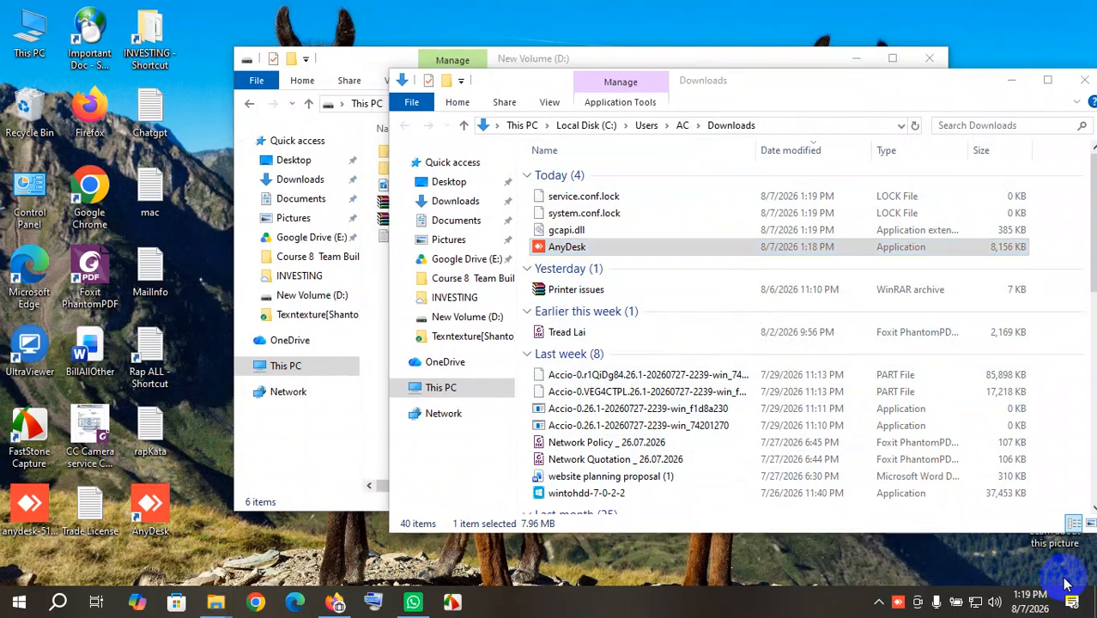
click(299, 91)
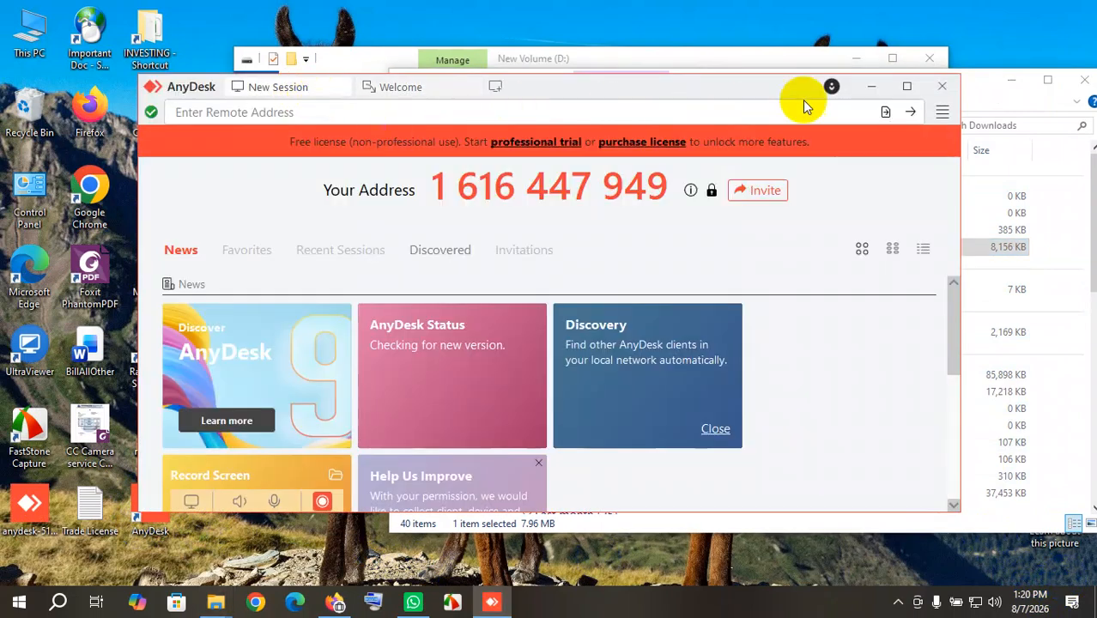
click(401, 88)
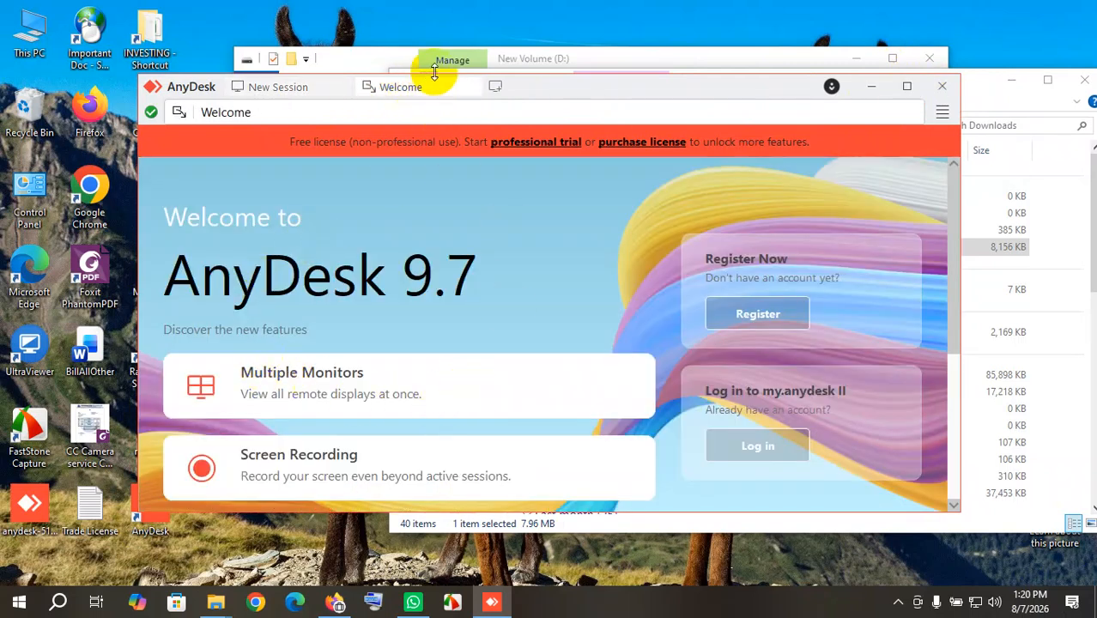
click(471, 88)
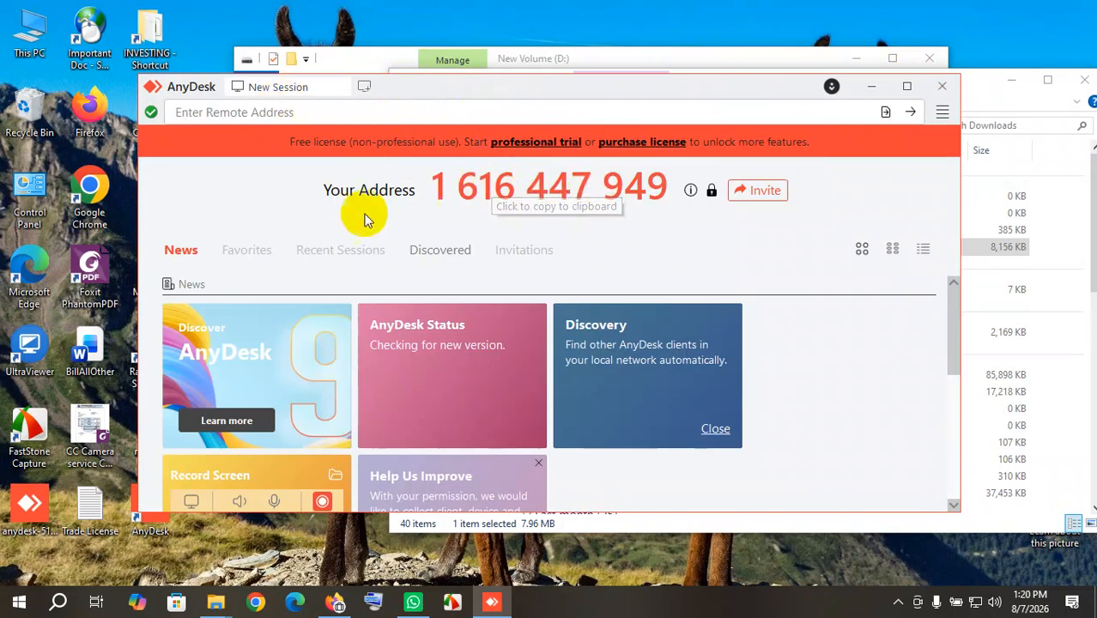
drag(466, 94, 557, 31)
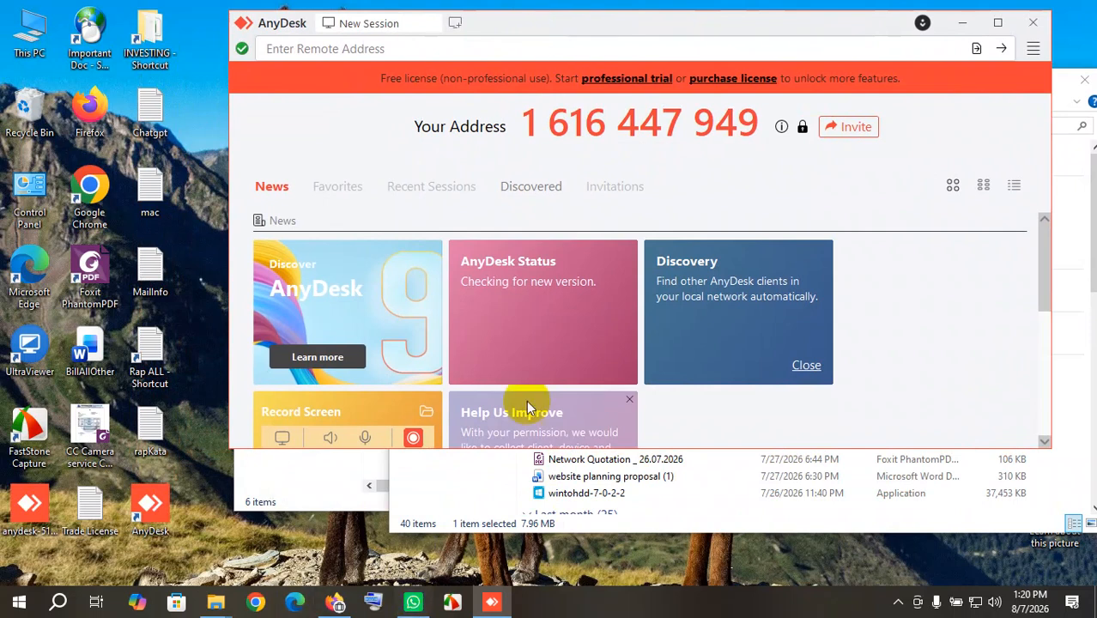
Step: Copy this computer's AnyDesk address to the clipboard
right_click(628, 125)
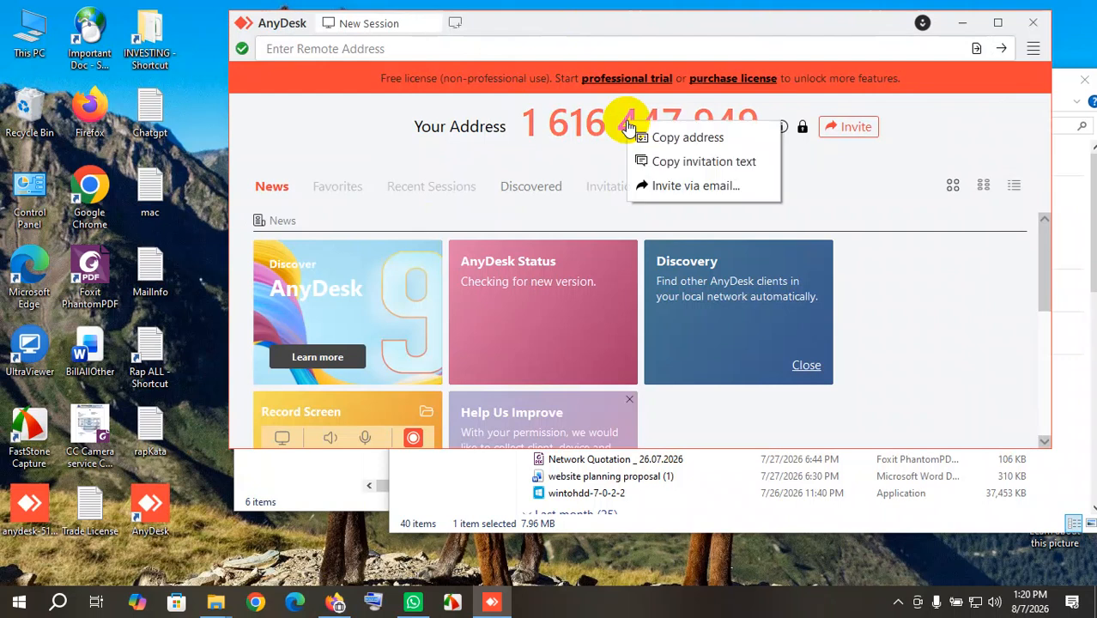
click(504, 156)
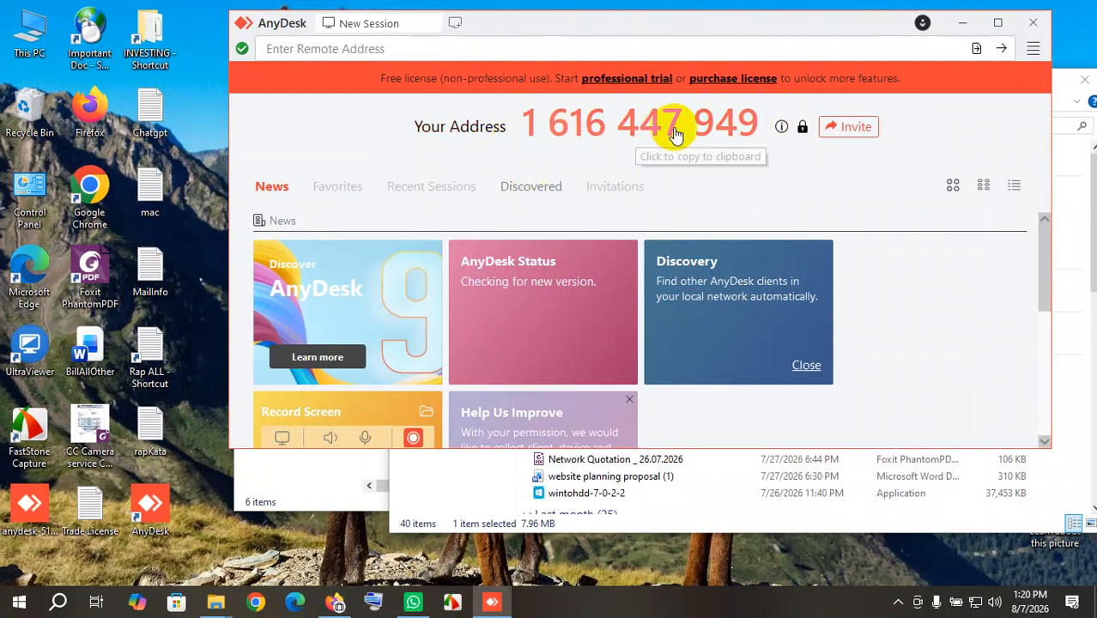
right_click(619, 127)
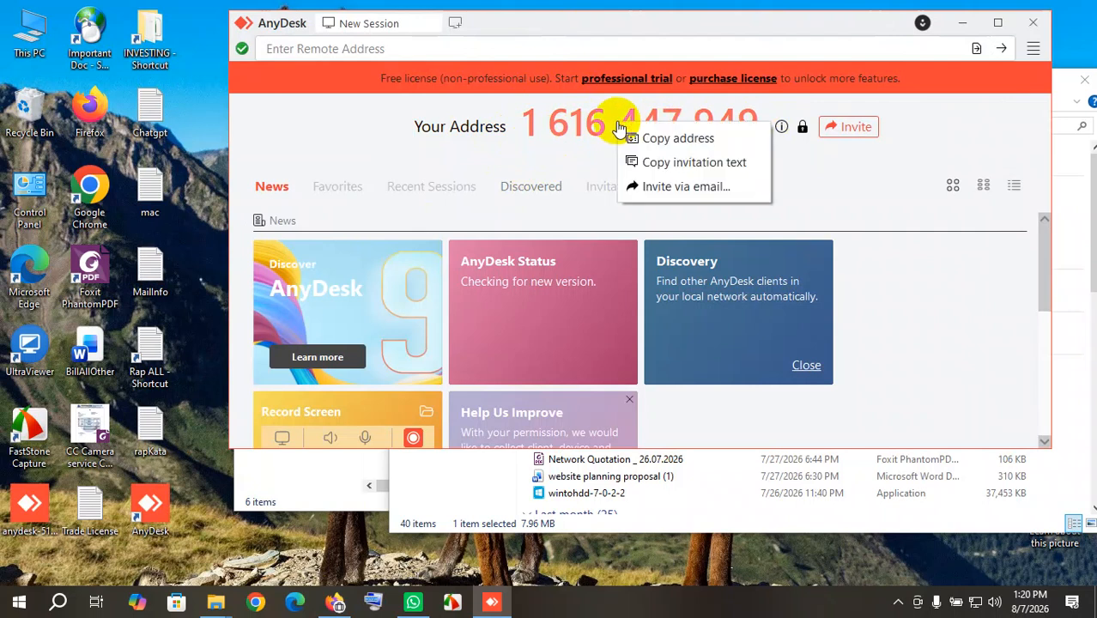
click(694, 139)
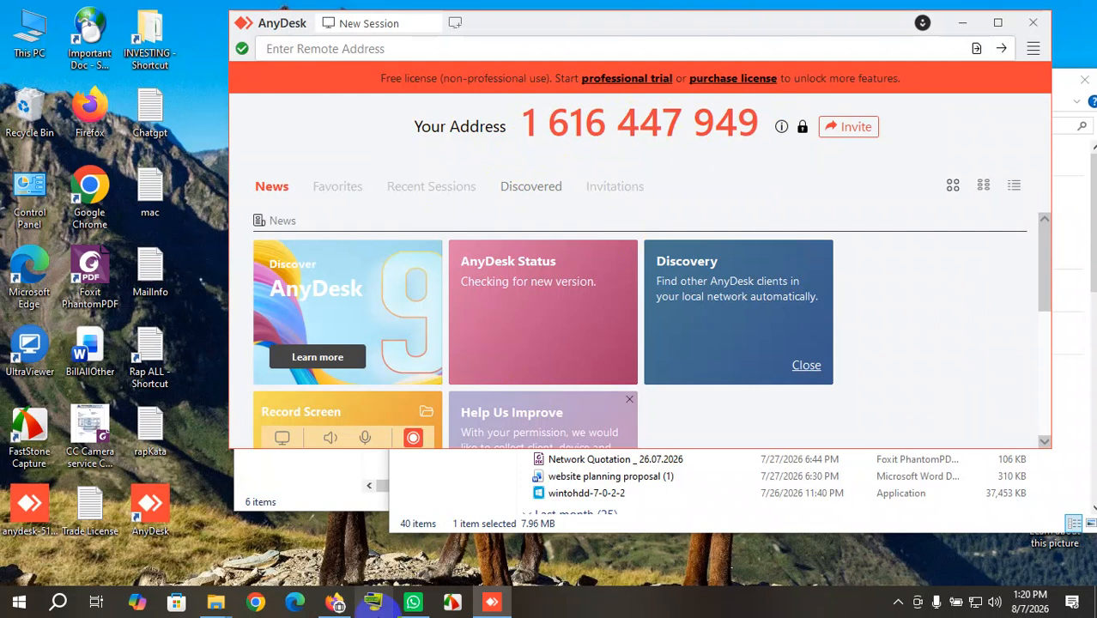
Step: Switch to WhatsApp, find the account owner's self-chat by name, and paste the AnyDesk address into the message draft
click(413, 602)
scroll(468, 245, down, 8)
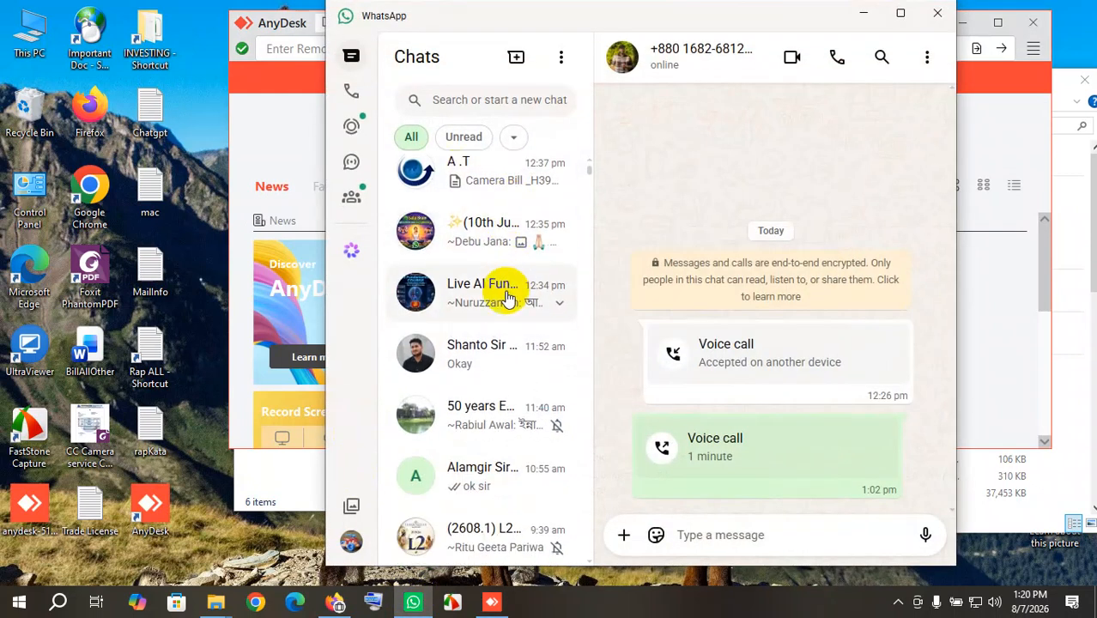
click(453, 99)
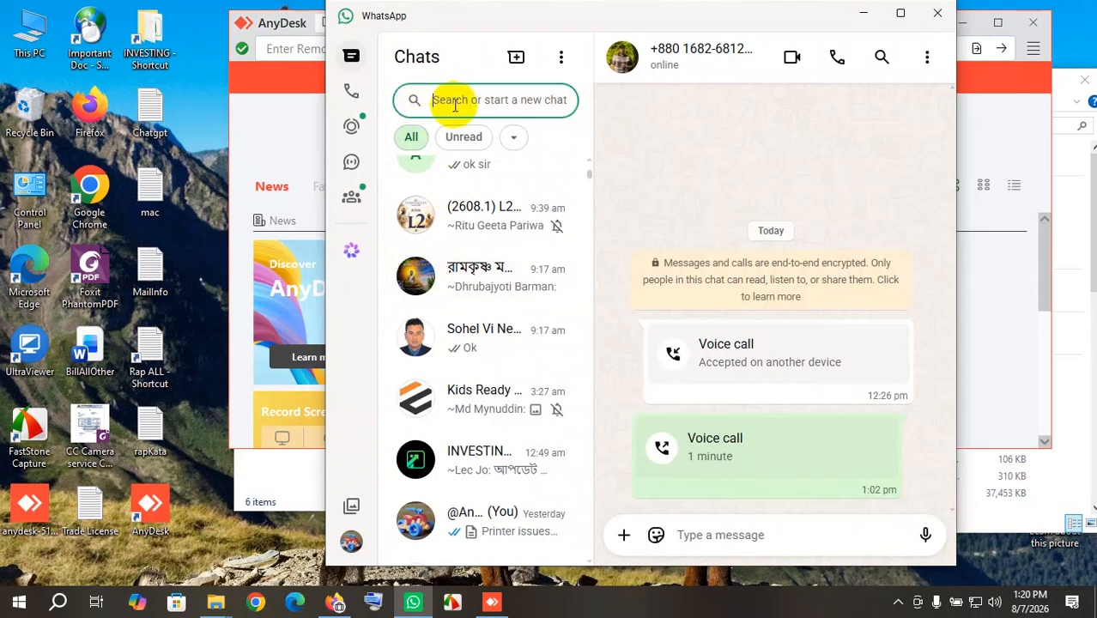
text(@an)
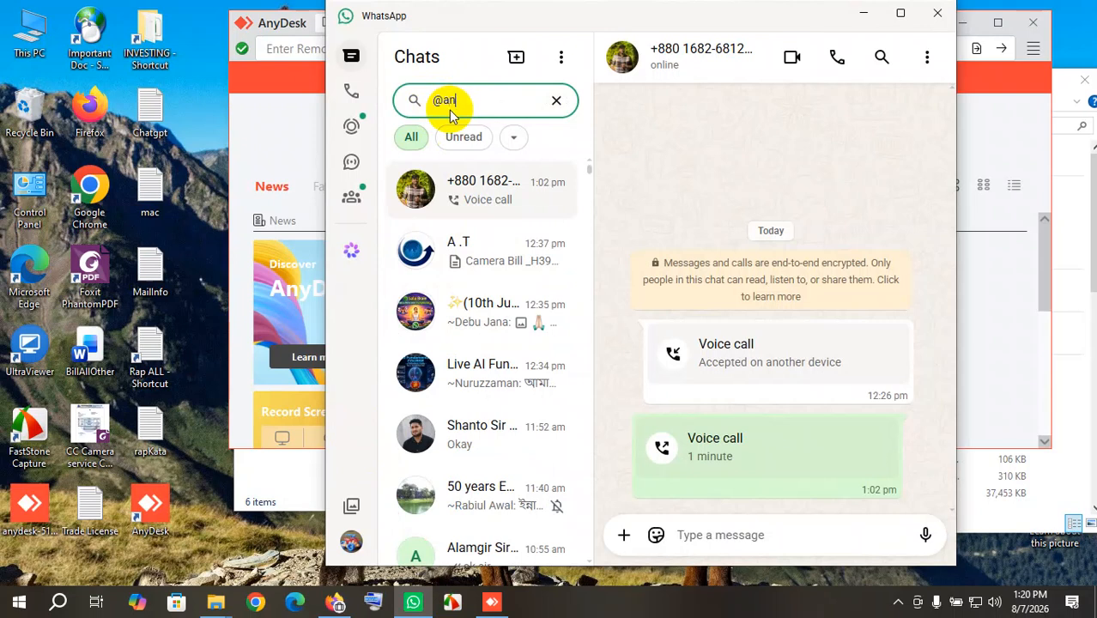
text(up)
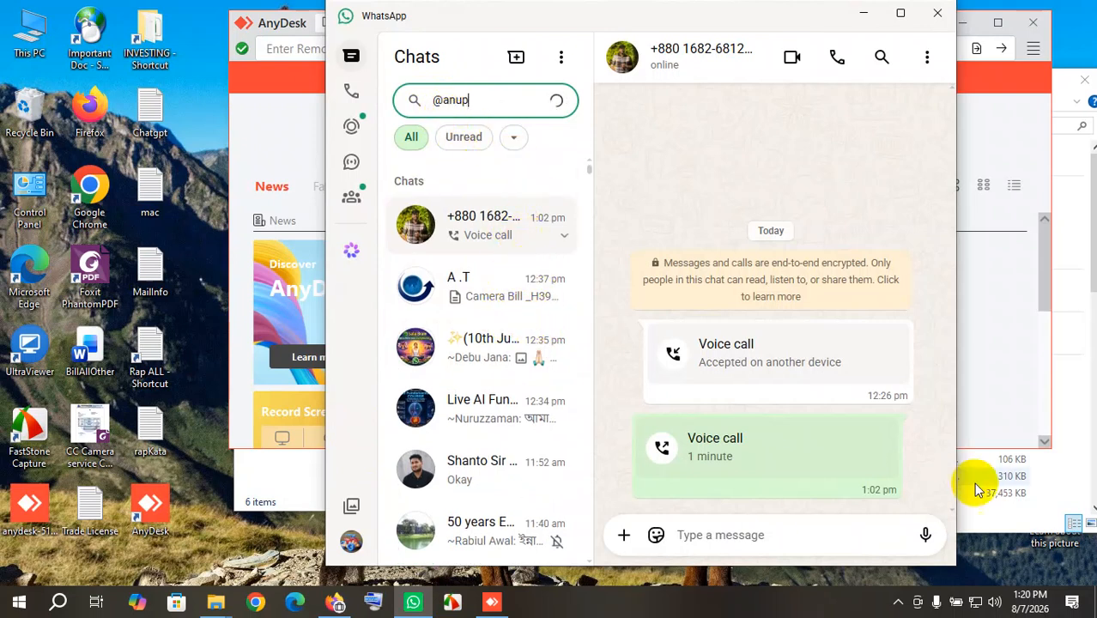
key(Return)
click(747, 535)
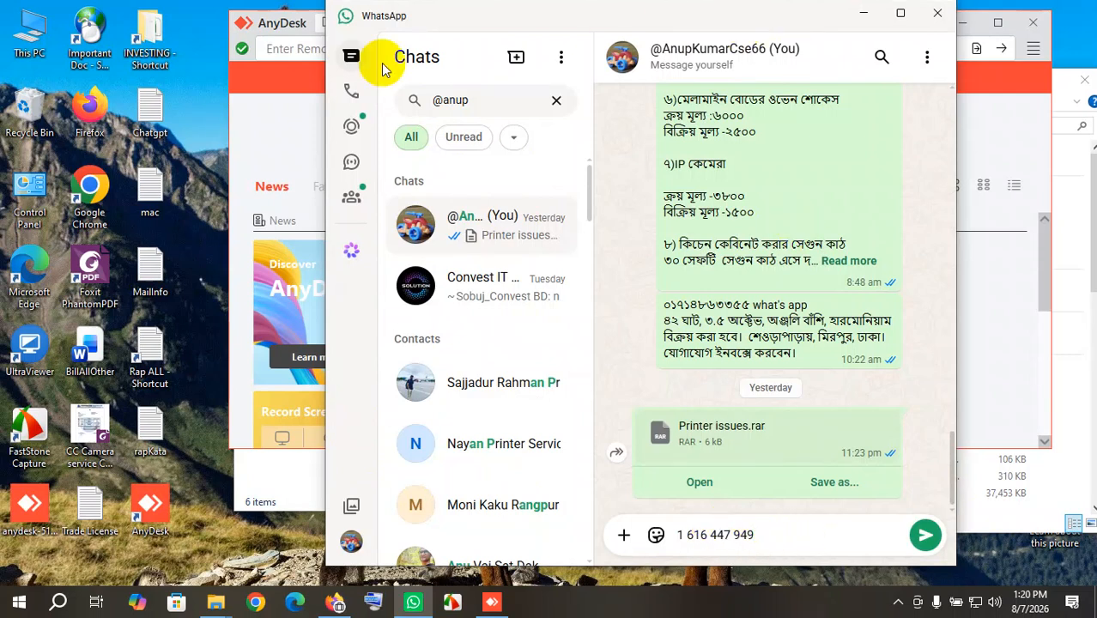
Step: Copy the AnyDesk invitation text, replace the address in the WhatsApp draft with it, and remove the link preview
click(251, 113)
right_click(647, 130)
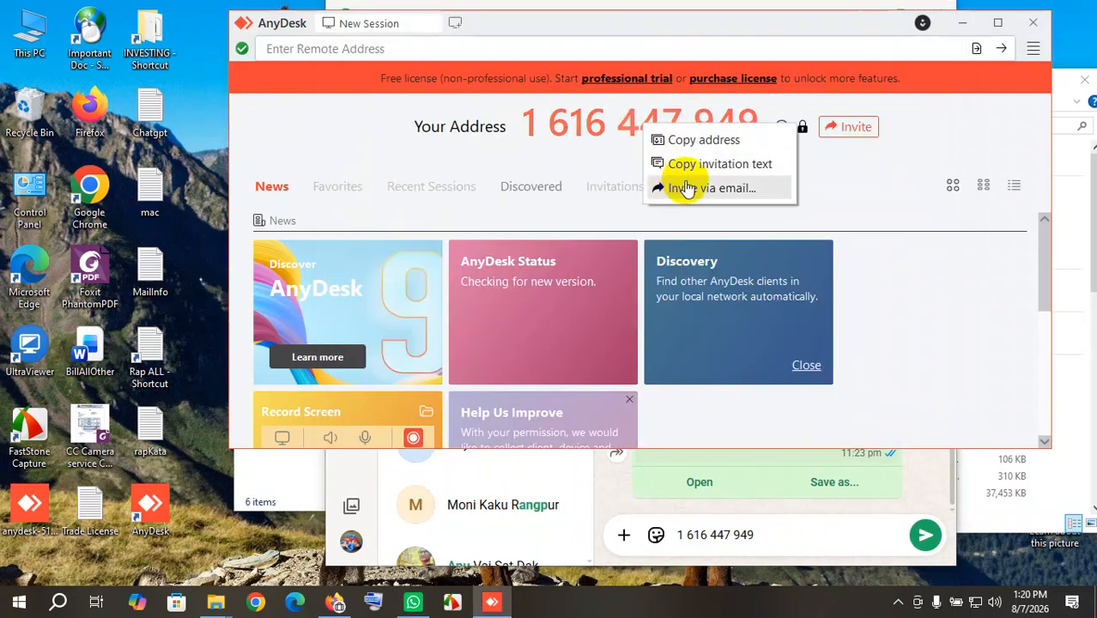
click(695, 165)
click(781, 536)
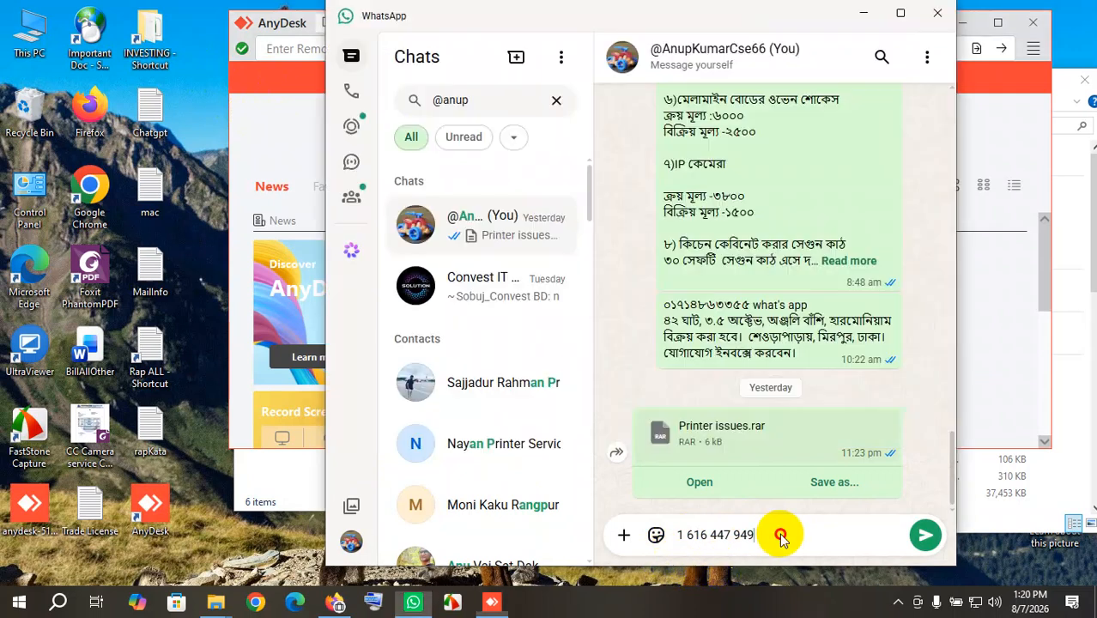
drag(763, 530, 589, 527)
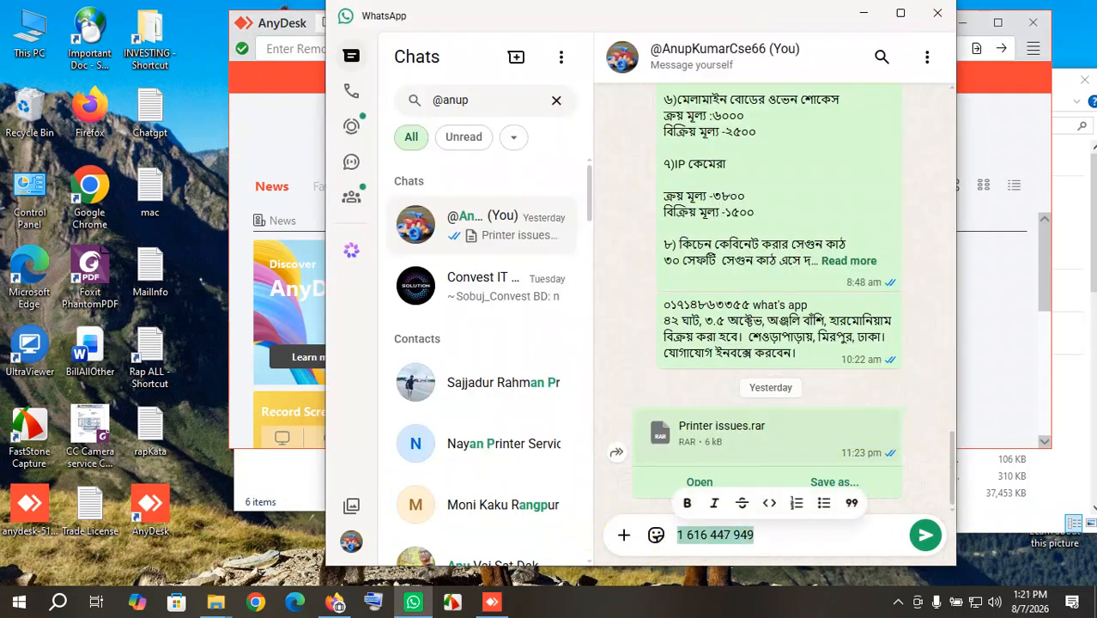
key(ctrl+v)
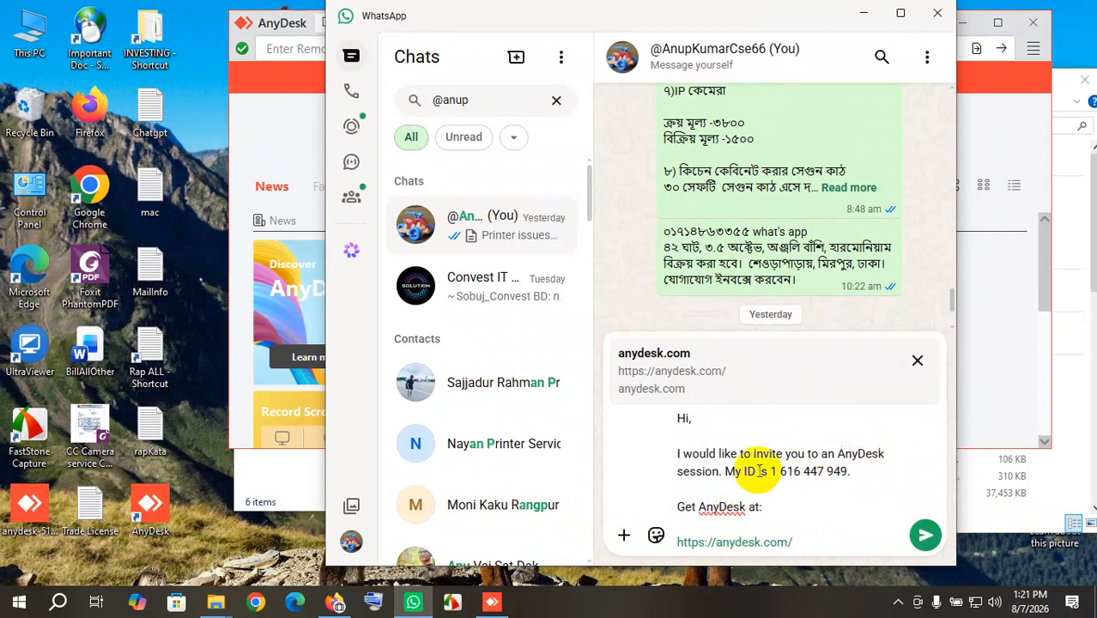
click(915, 364)
Step: Delete the invitation text from the WhatsApp draft without sending it, and minimize WhatsApp
drag(781, 540, 700, 459)
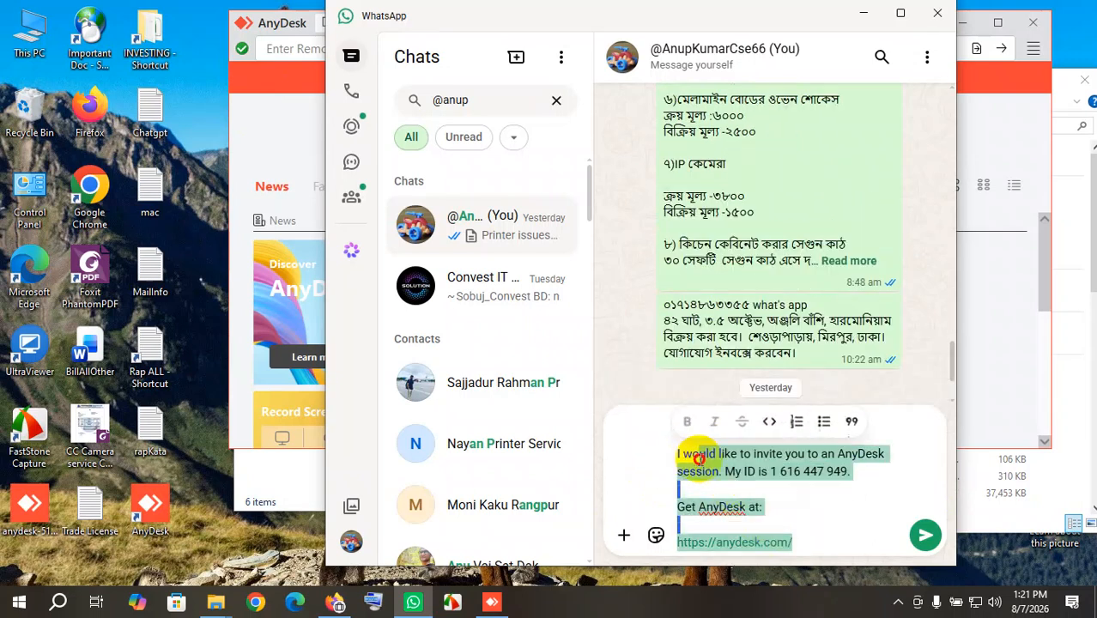
text(Hi,)
key(shift+Return)
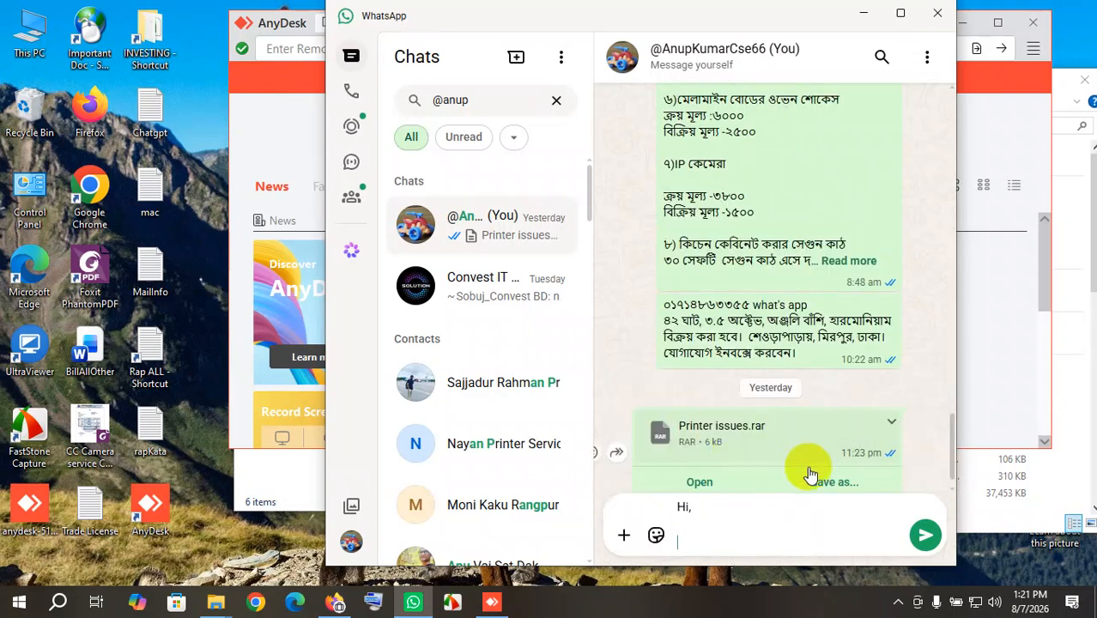
drag(698, 533, 632, 497)
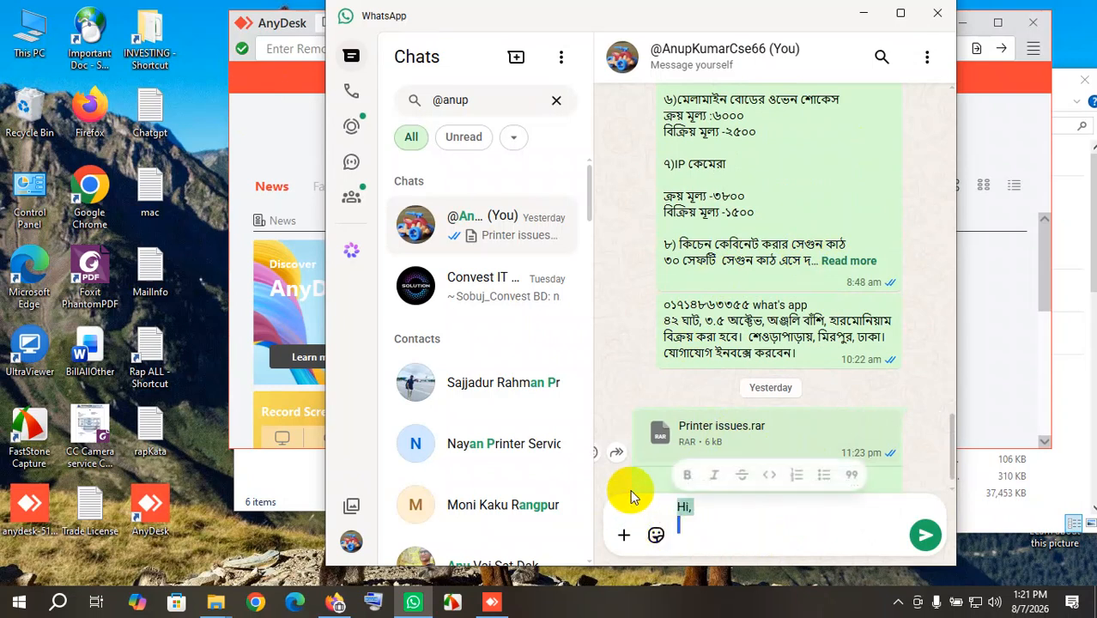
key(BackSpace)
click(869, 19)
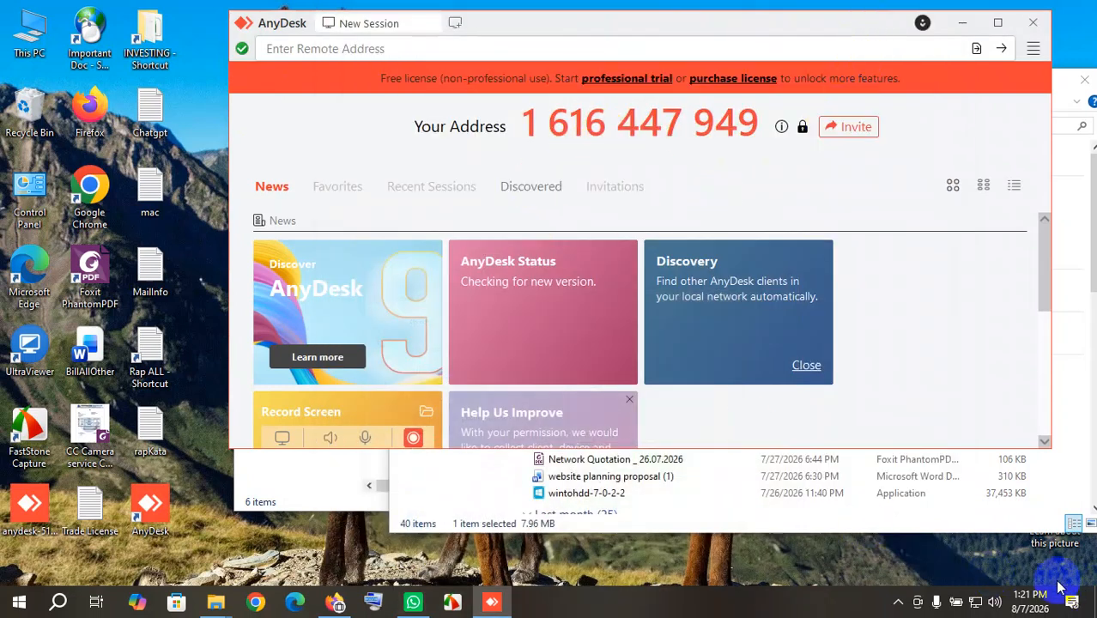
Step: Copy this computer's AnyDesk address, send it as a message in the WhatsApp self-chat, and minimize WhatsApp
click(687, 124)
click(728, 137)
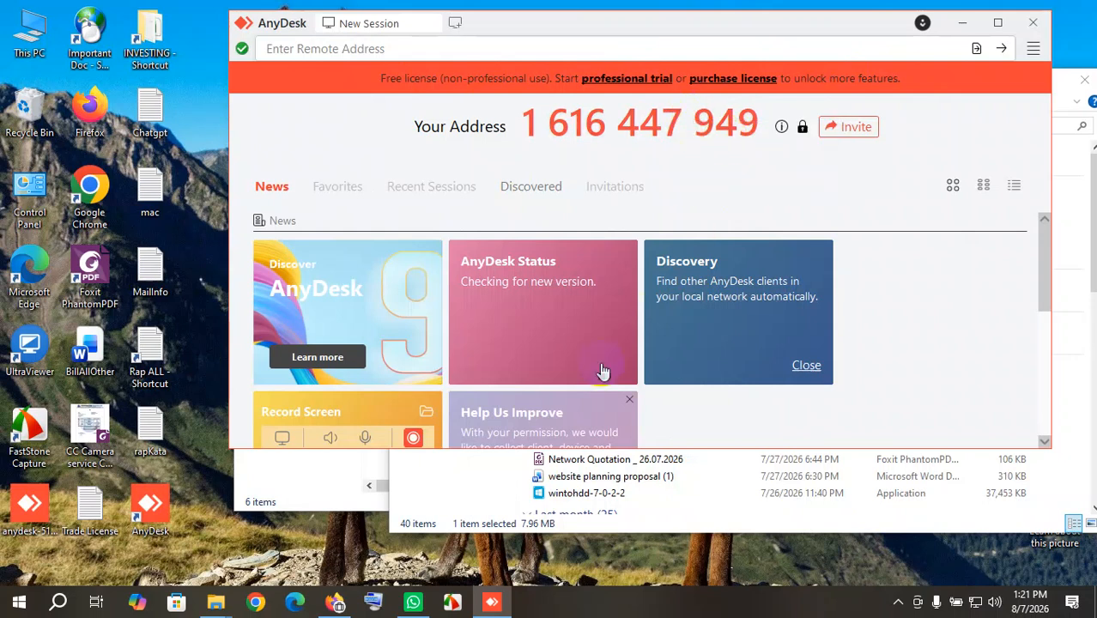
click(413, 602)
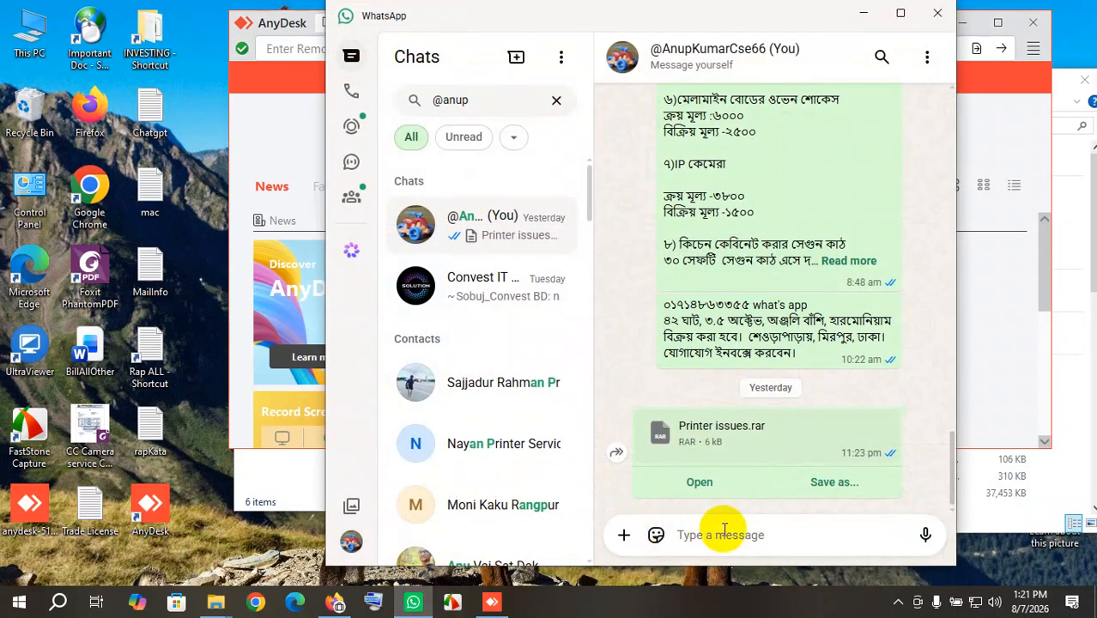
right_click(724, 532)
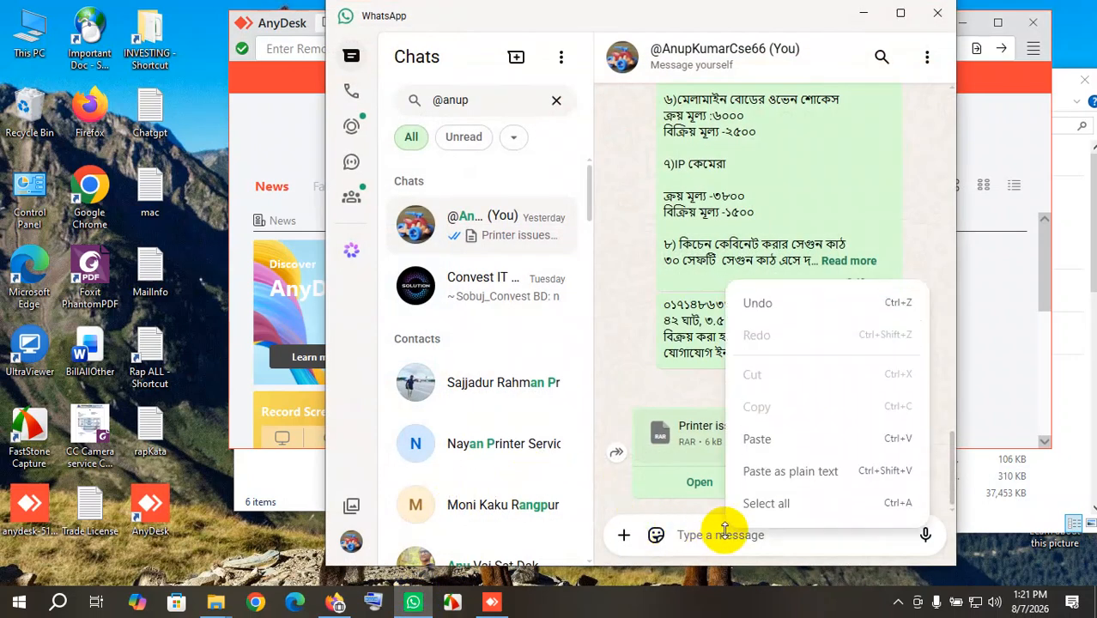
click(766, 439)
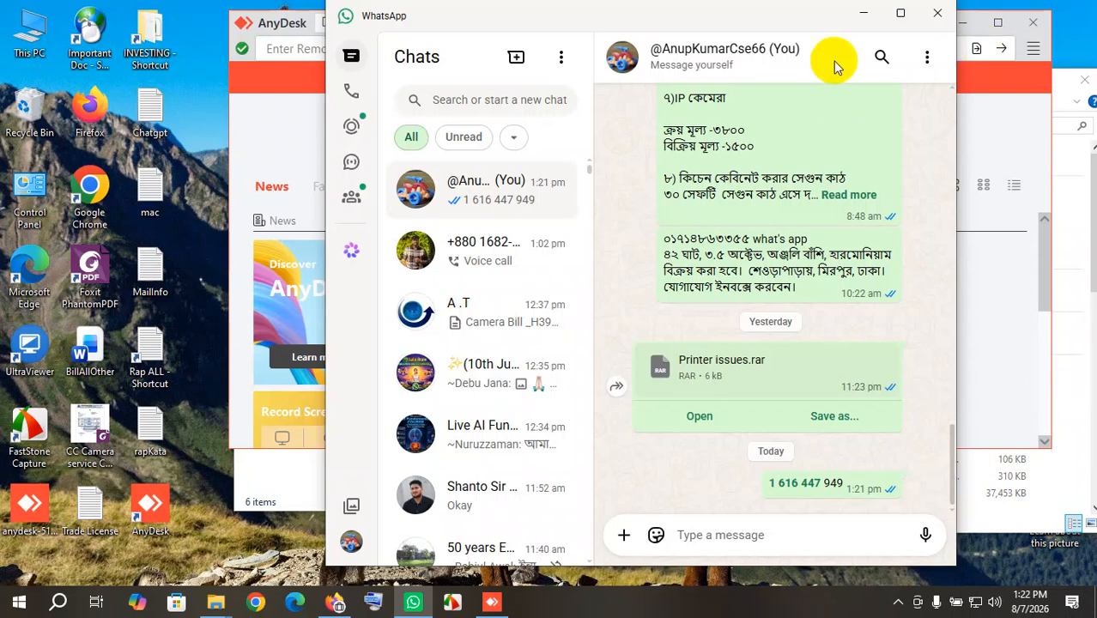
click(863, 14)
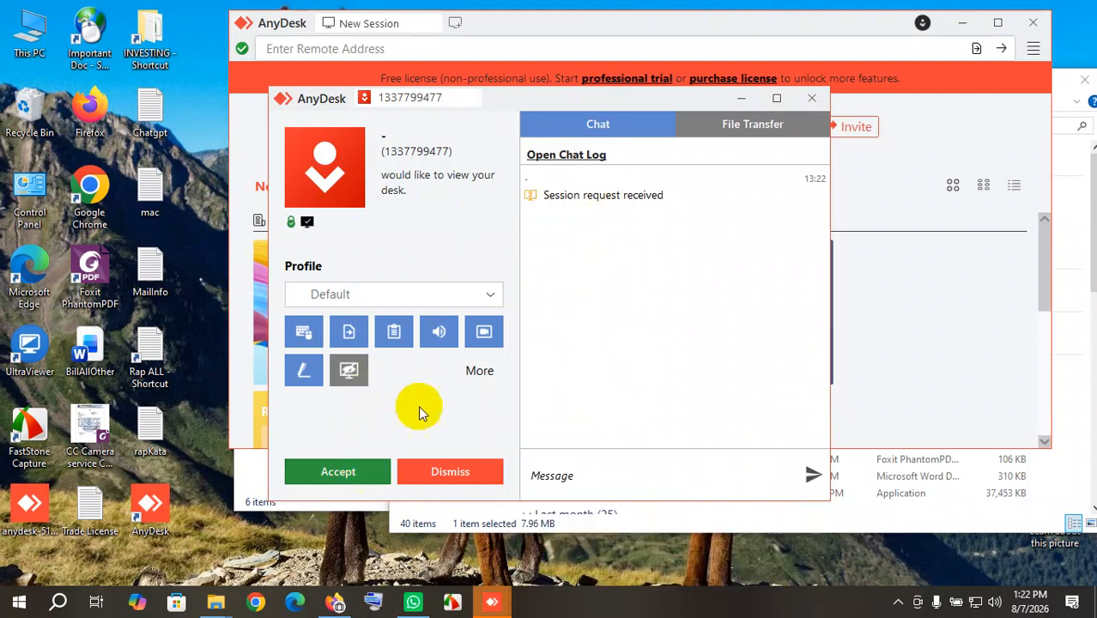
Step: Examine the permission profile and the full list of additional permissions offered in the incoming session request
click(491, 295)
click(490, 297)
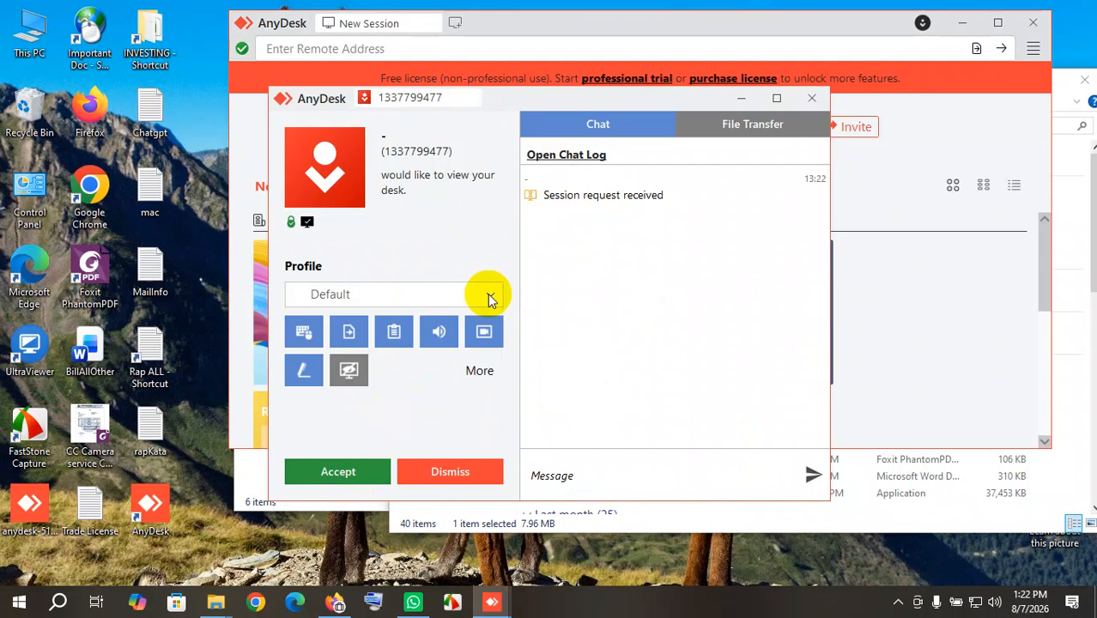
mouse_move(483, 380)
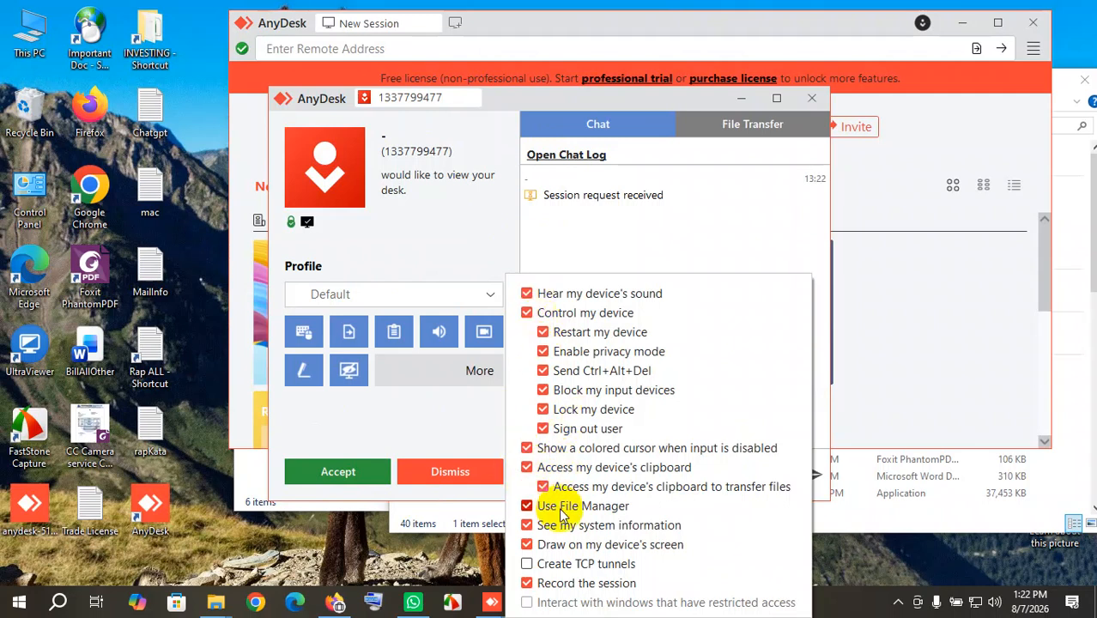
click(486, 560)
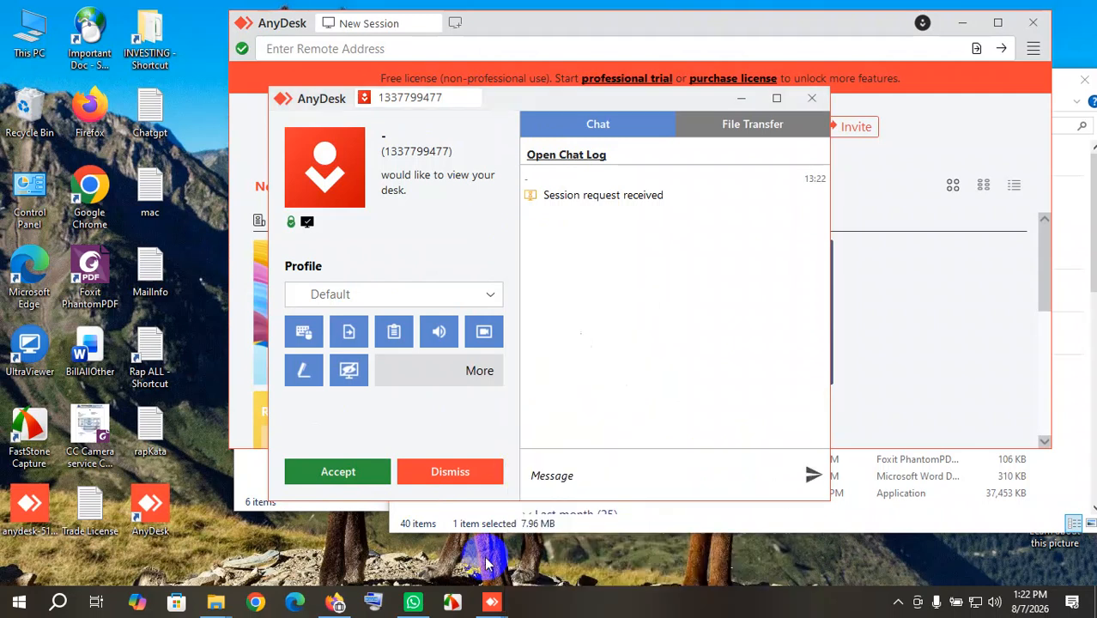
click(477, 373)
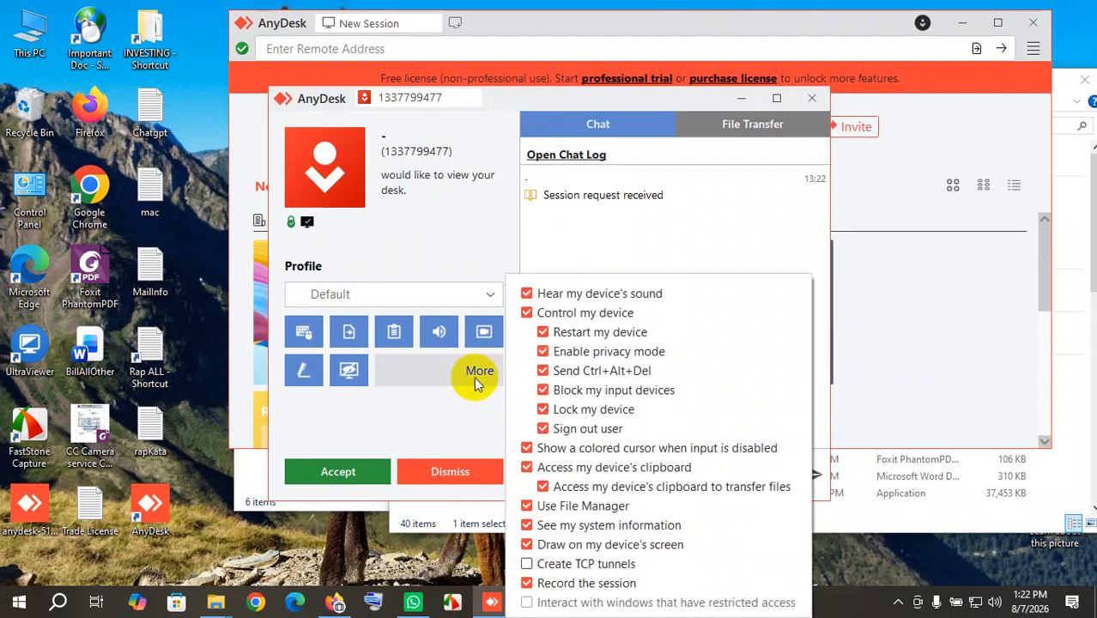
click(431, 431)
click(486, 378)
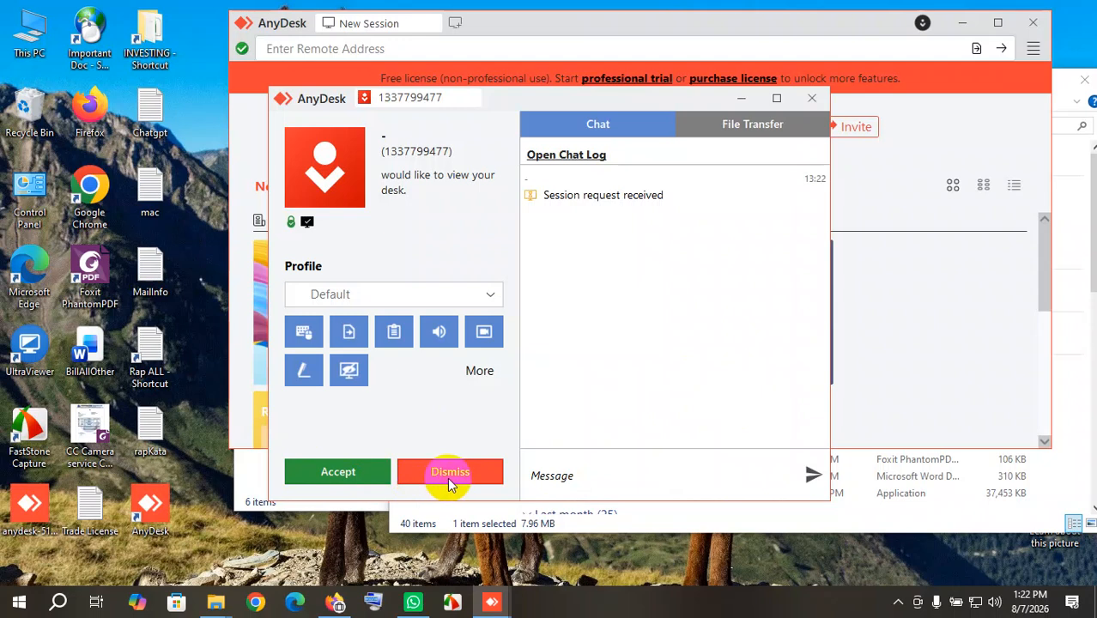
Step: Accept the incoming remote session request with the Default profile and minimize the session window
click(347, 473)
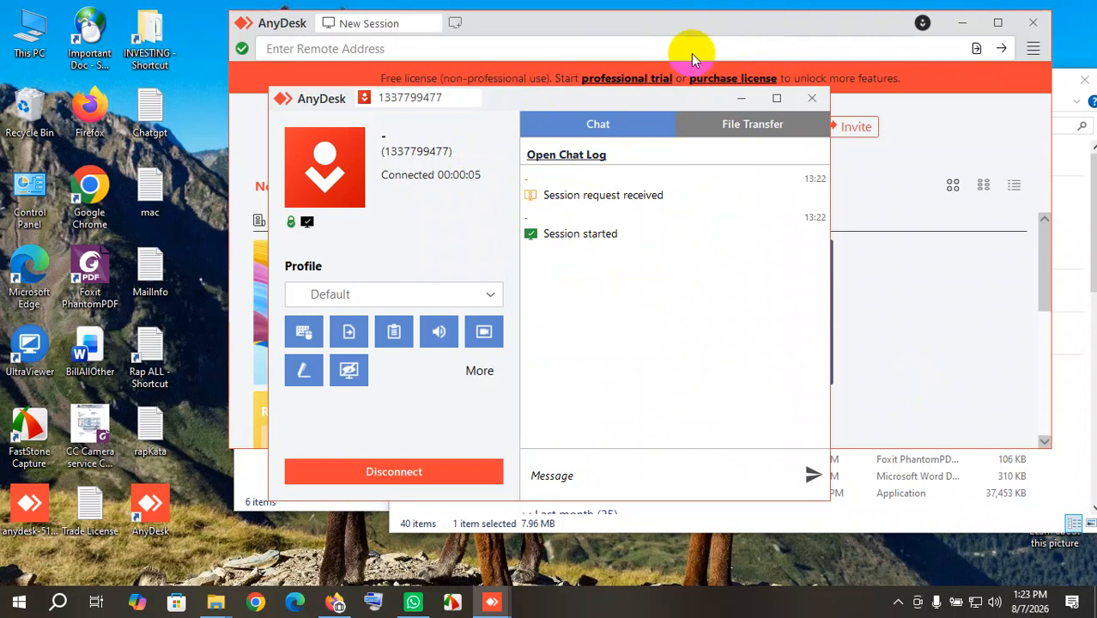
click(746, 98)
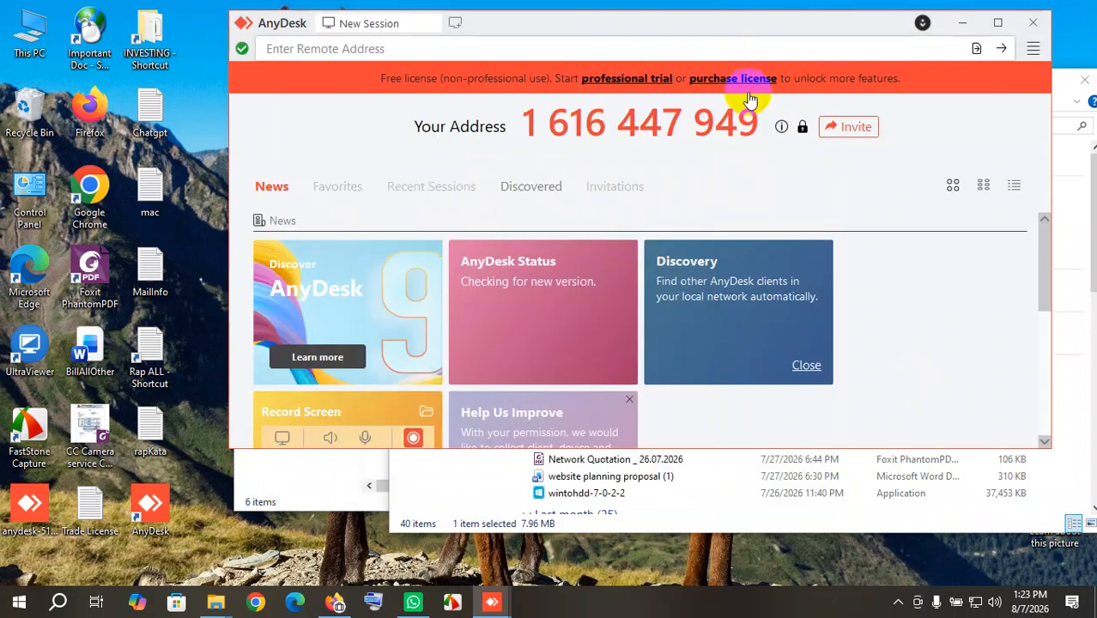